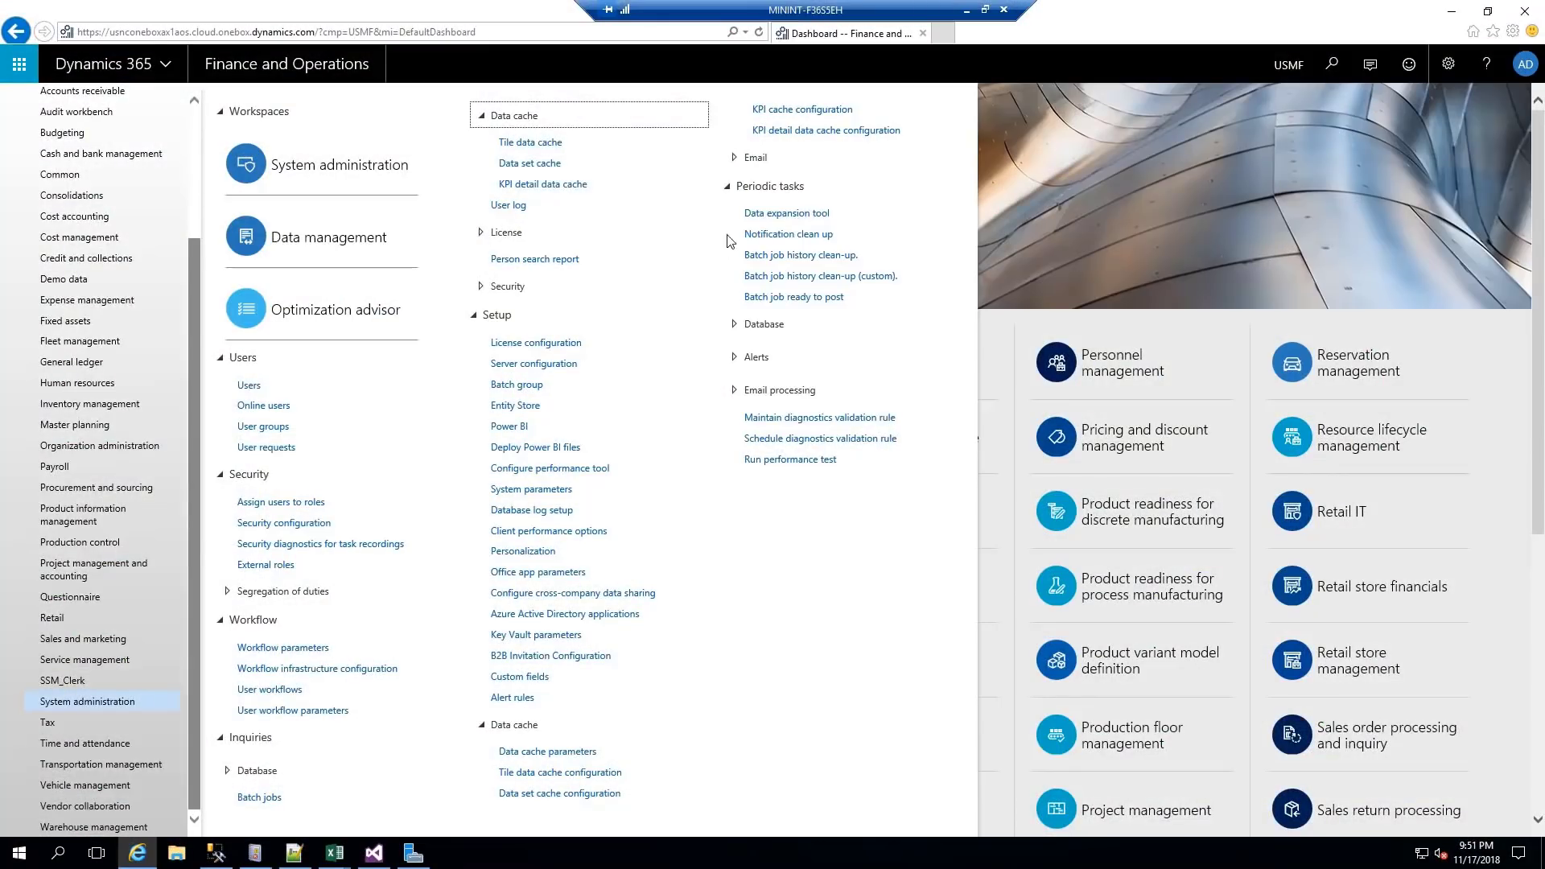
Open the Data expansion tool from System administration periodic tasks, showing no projects.
left_click(760, 214)
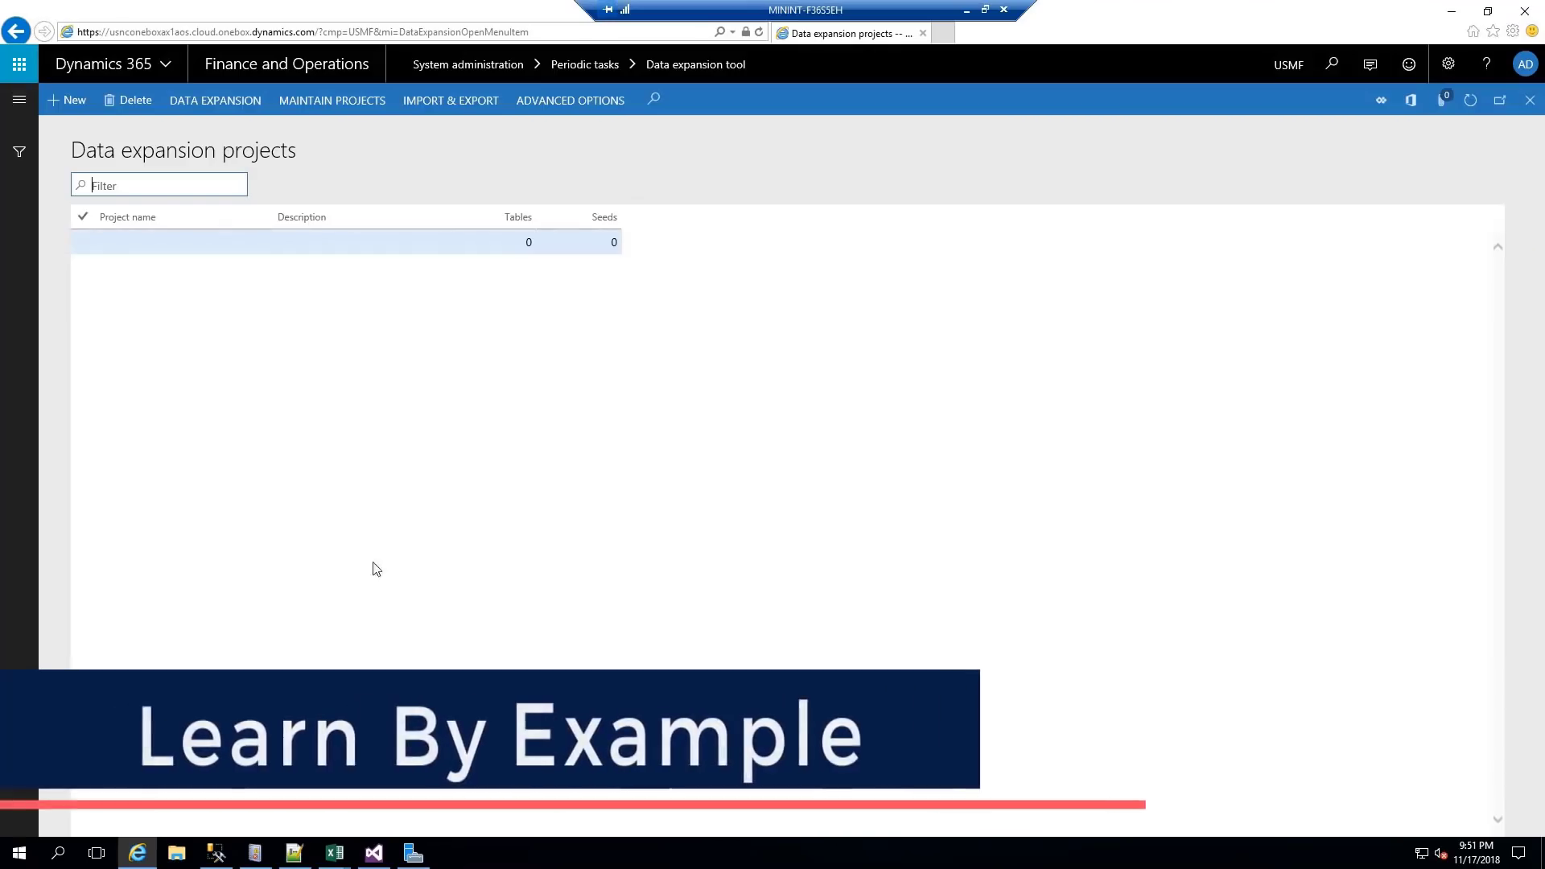
Search the Start menu for 'trace' to find the Unified Operations Trace Parser app.
left_click(17, 854)
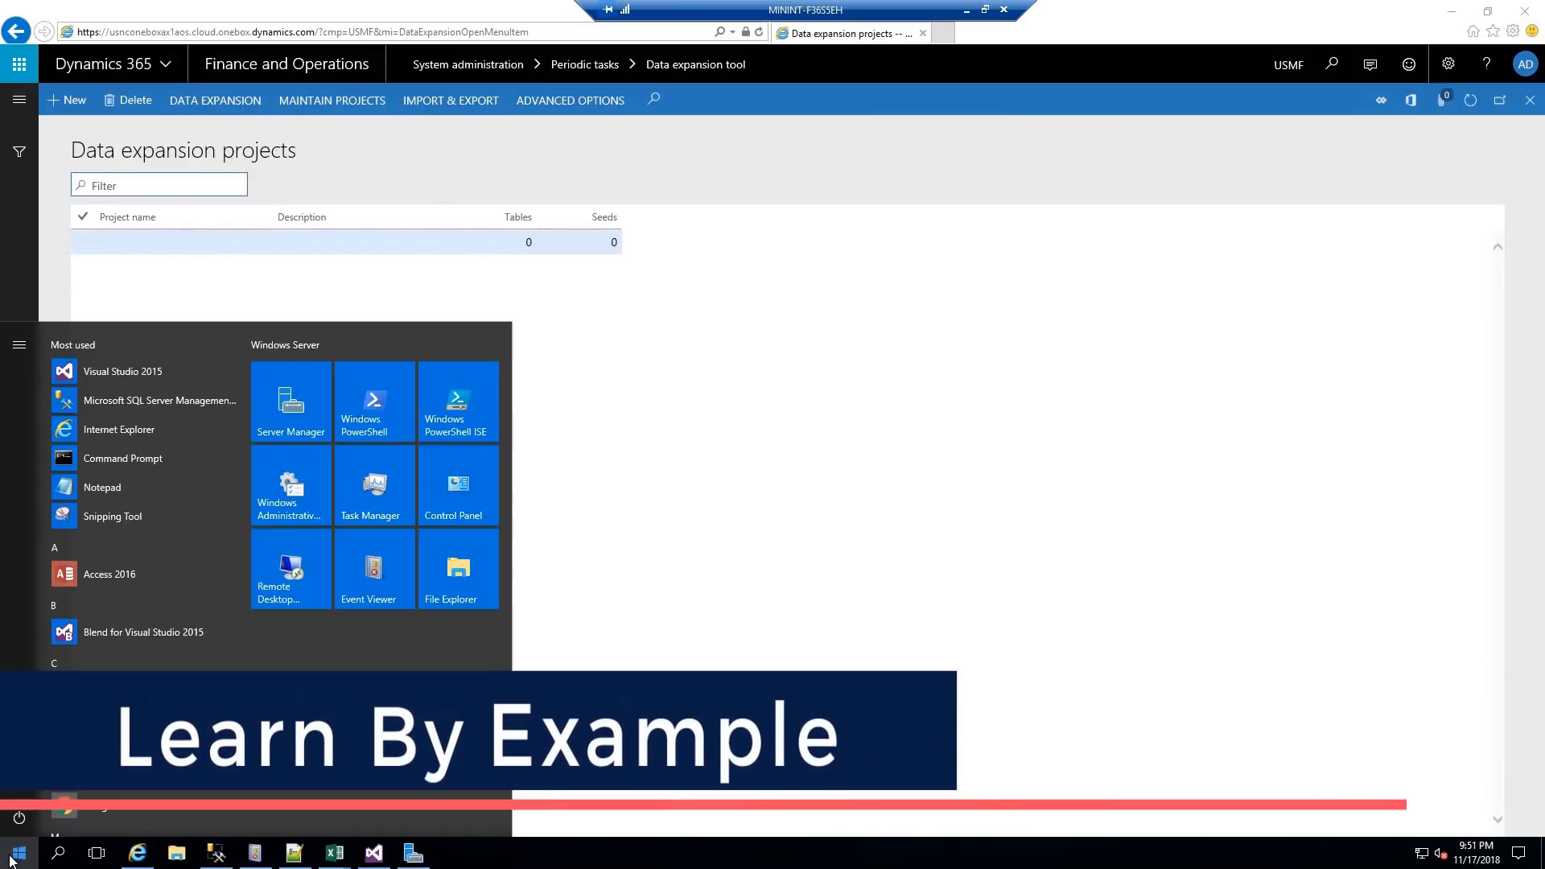
type("s")
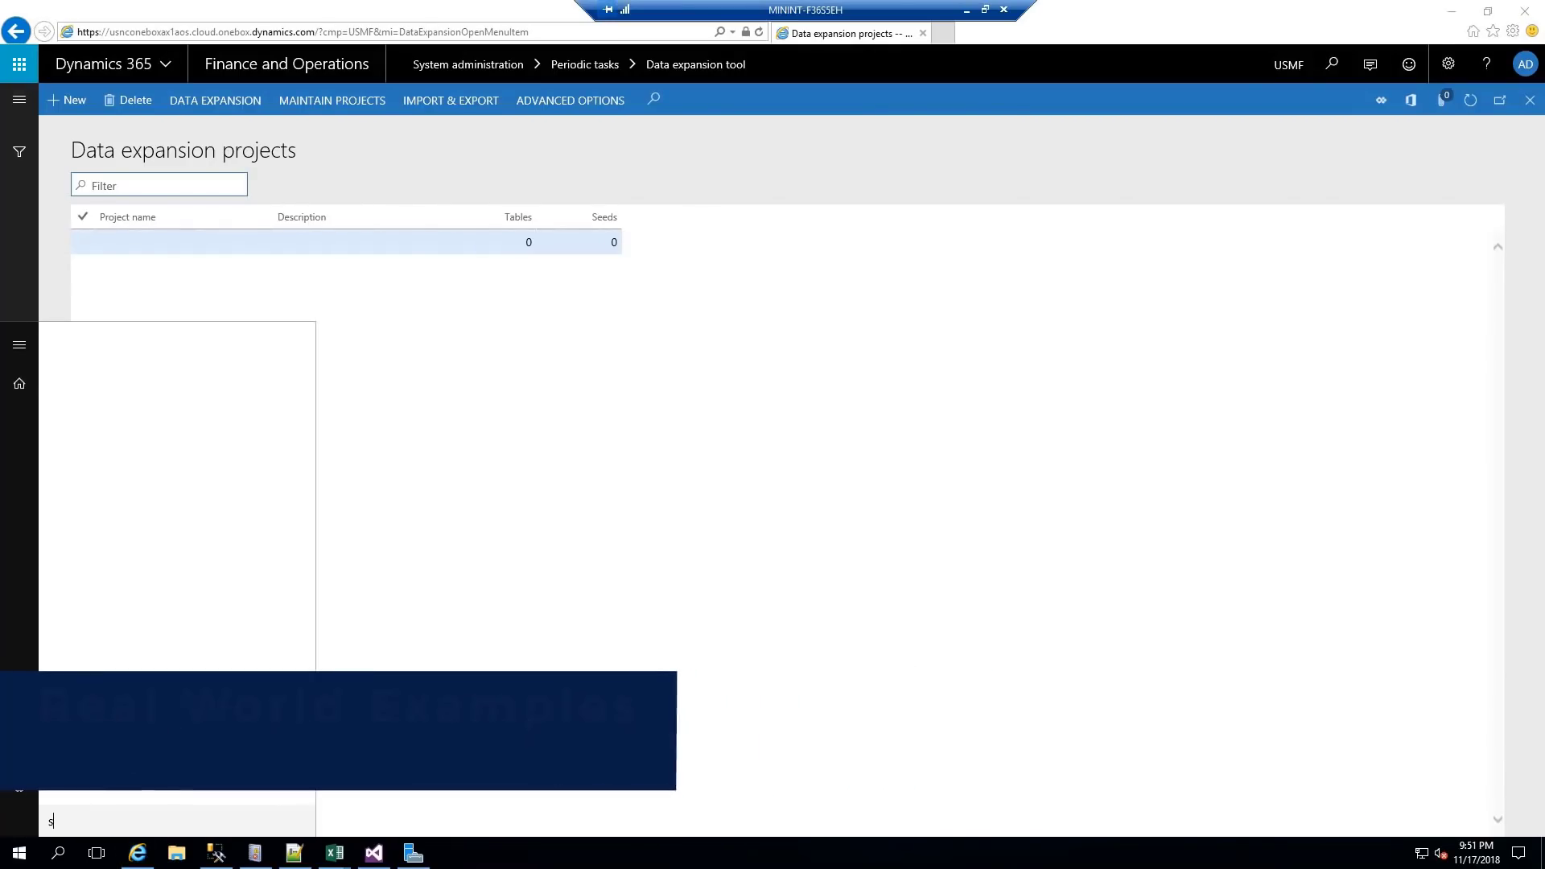
key("BackSpace")
key("BackSpace")
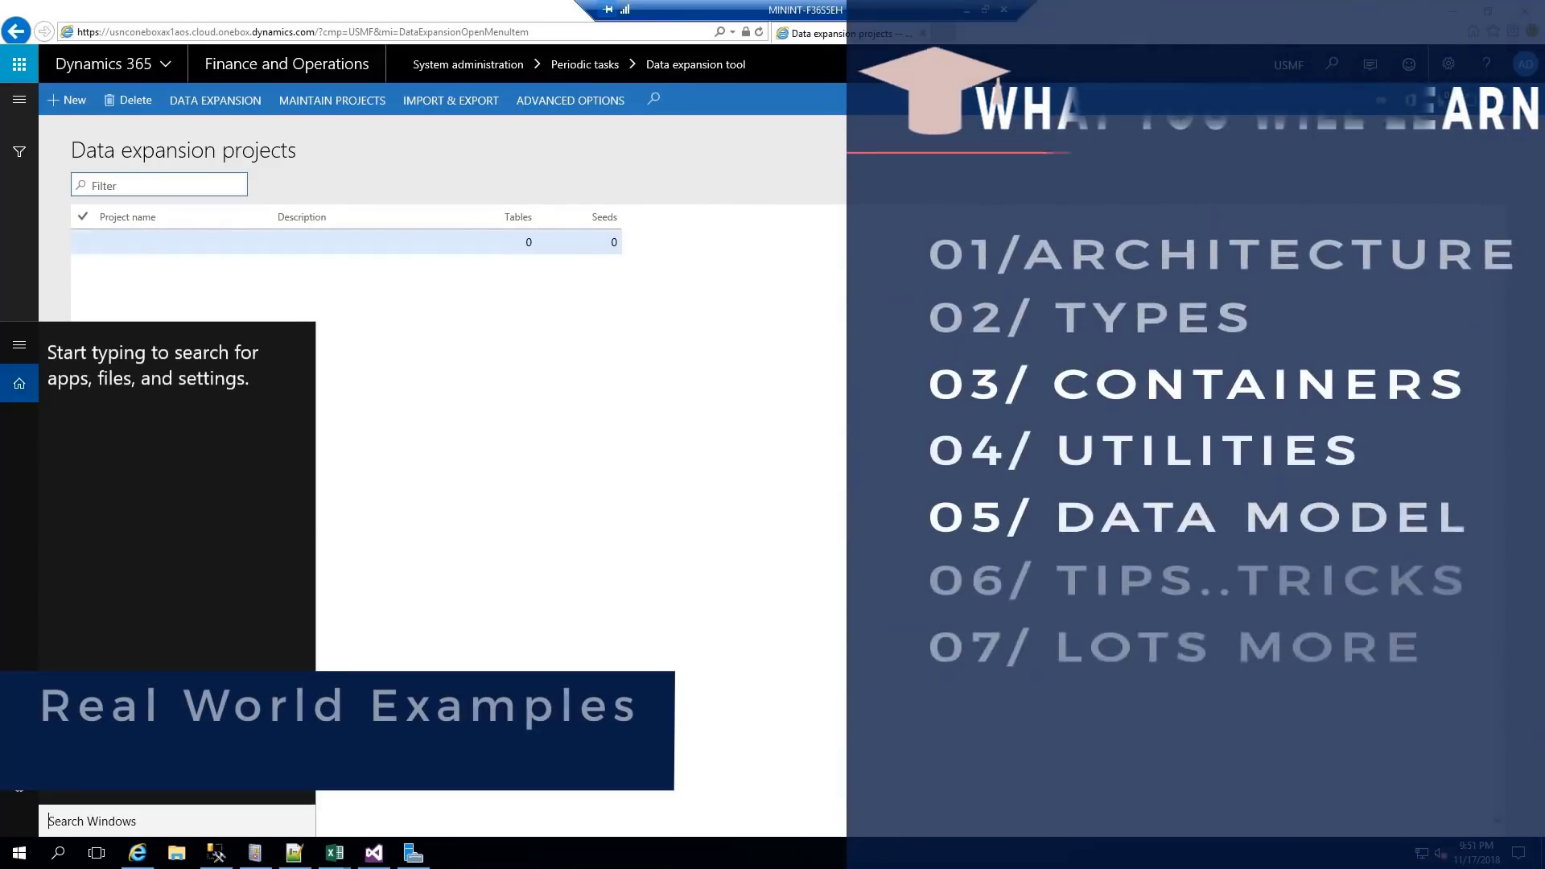
type("trace")
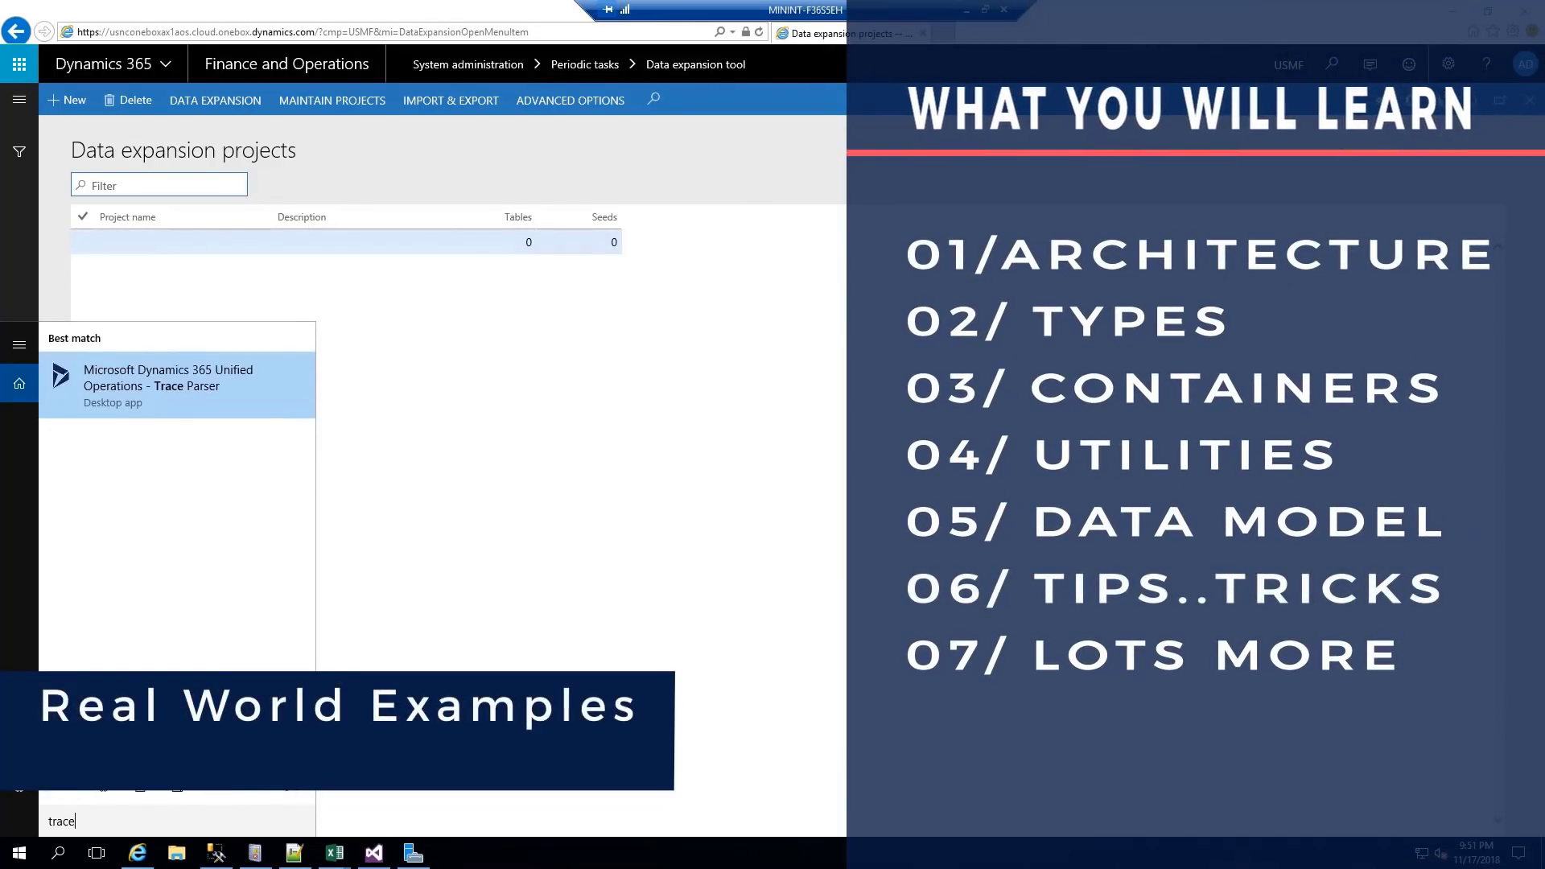